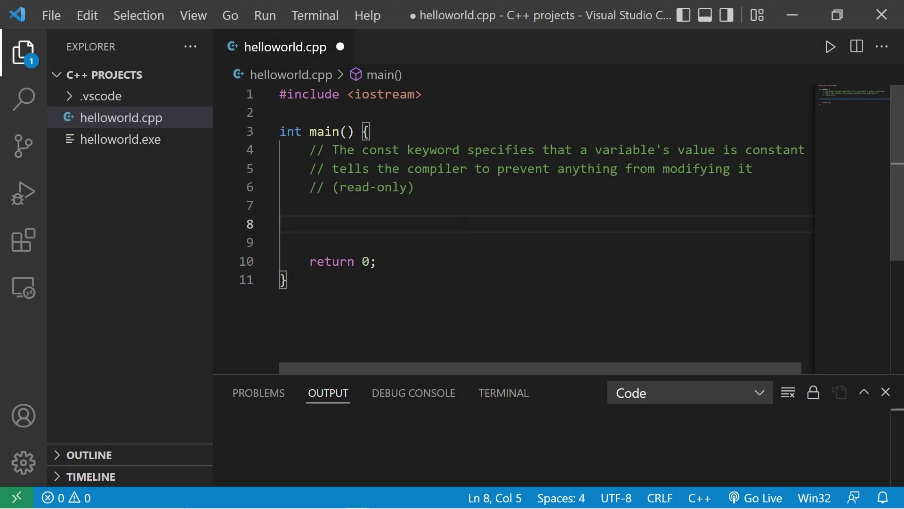
Step: Delete the three const comment lines inside main()
{"action": "double_click", "coordinate": [376, 150]}
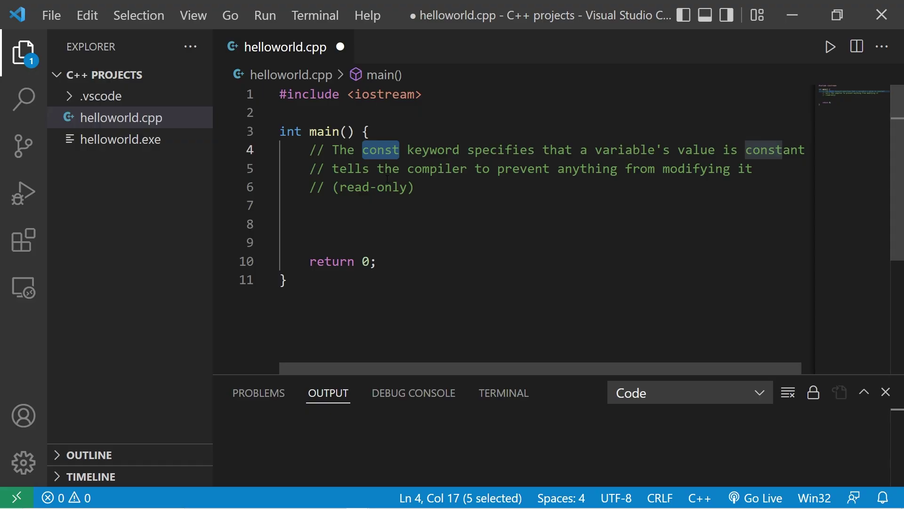
{"action": "left_click", "coordinate": [498, 150]}
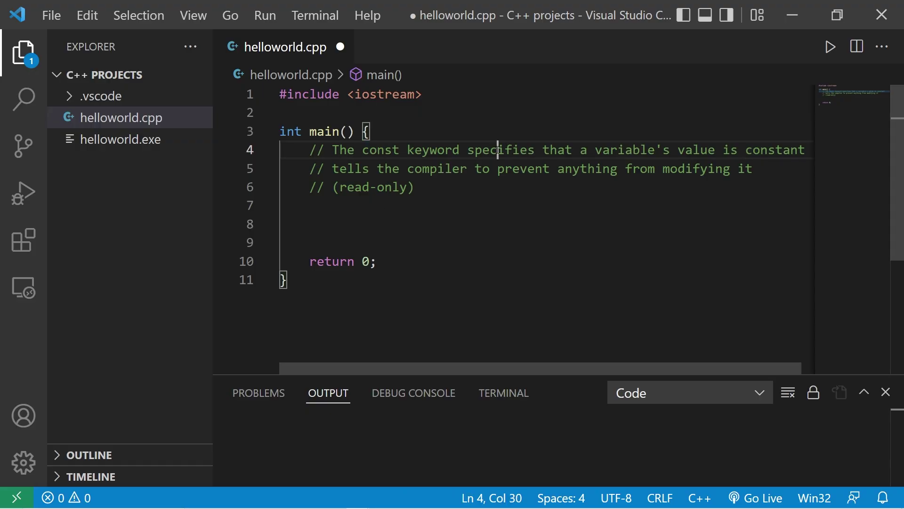
{"action": "left_click", "coordinate": [767, 150]}
{"action": "double_click", "coordinate": [768, 150]}
{"action": "key", "text": "Down"}
{"action": "key", "text": "Down"}
{"action": "key", "text": "Down"}
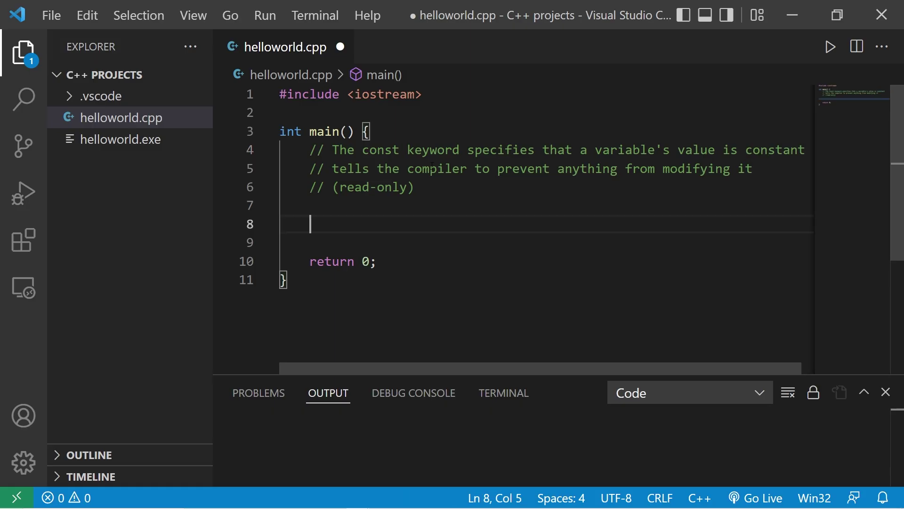
{"action": "left_click_drag", "start_coordinate": [663, 169], "coordinate": [756, 169]}
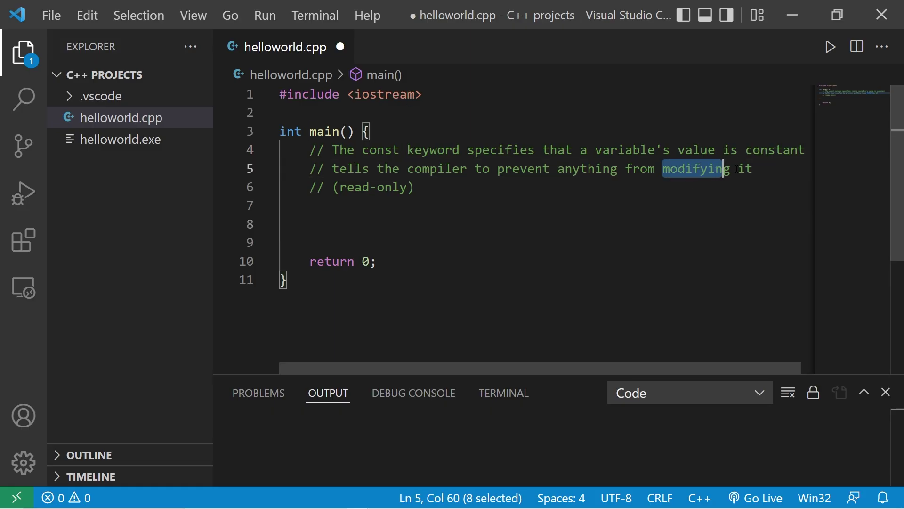
{"action": "left_click", "coordinate": [397, 216]}
{"action": "mouse_move", "coordinate": [333, 186]}
{"action": "left_mouse_down"}
{"action": "mouse_move", "coordinate": [433, 187]}
{"action": "mouse_move", "coordinate": [266, 152]}
{"action": "left_mouse_up"}
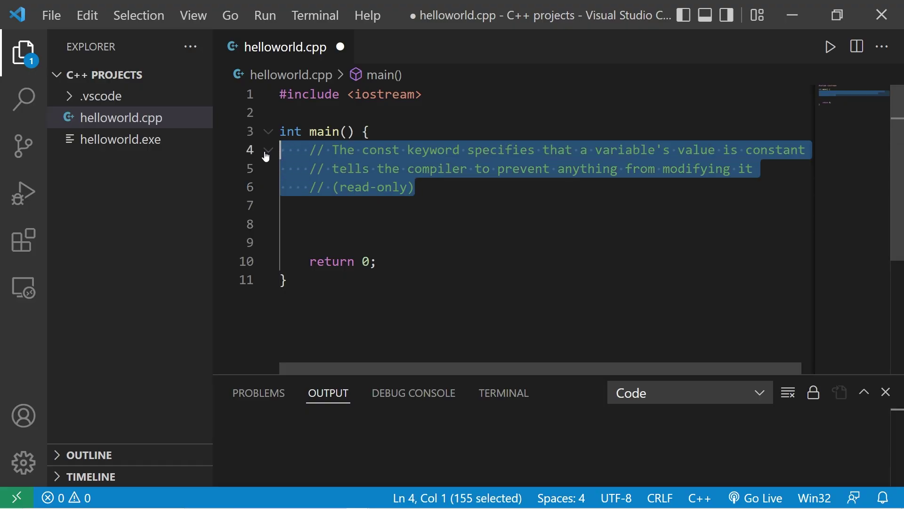
{"action": "key", "text": "BackSpace"}
Step: Remove extra blank lines and declare doubles pi = 3.14159, radius = 10, circumference = 2 * pi * radius
{"action": "key", "text": "Down"}
{"action": "key", "text": "Tab"}
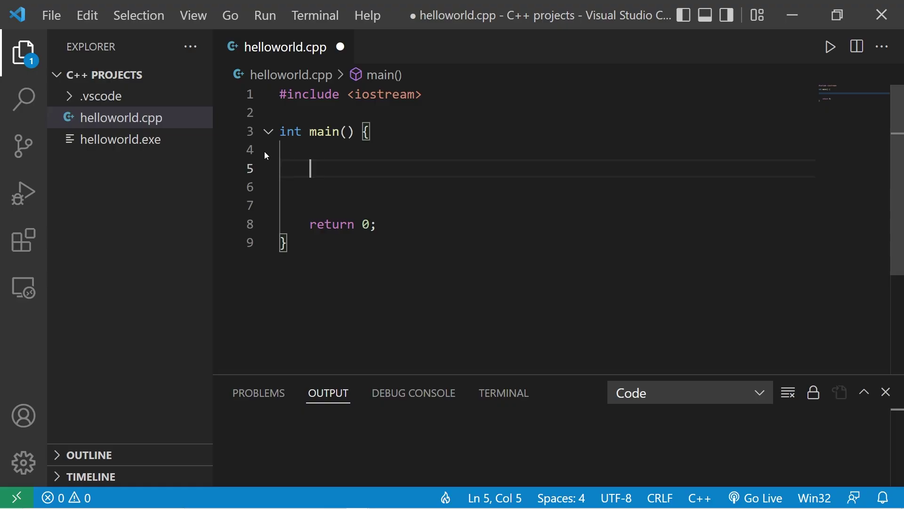
{"action": "key", "text": "Delete"}
{"action": "key", "text": "Delete"}
{"action": "key", "text": "Up"}
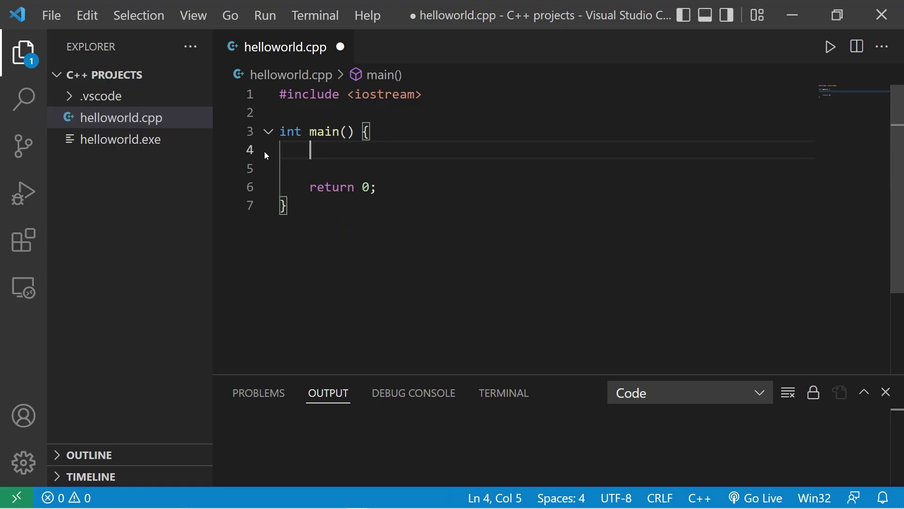
{"action": "type", "text": "dou"}
{"action": "type", "text": "ble pi = "}
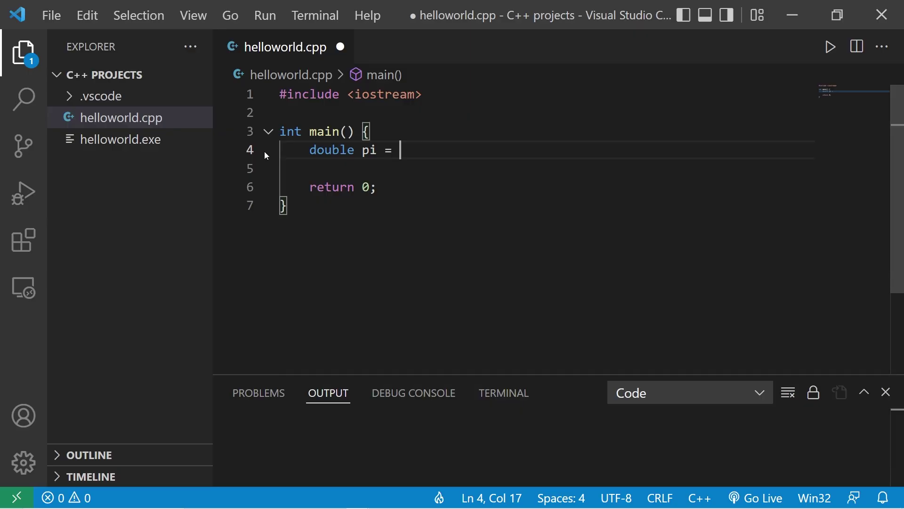
{"action": "type", "text": "3.1"}
{"action": "type", "text": "4159;"}
{"action": "key", "text": "Return"}
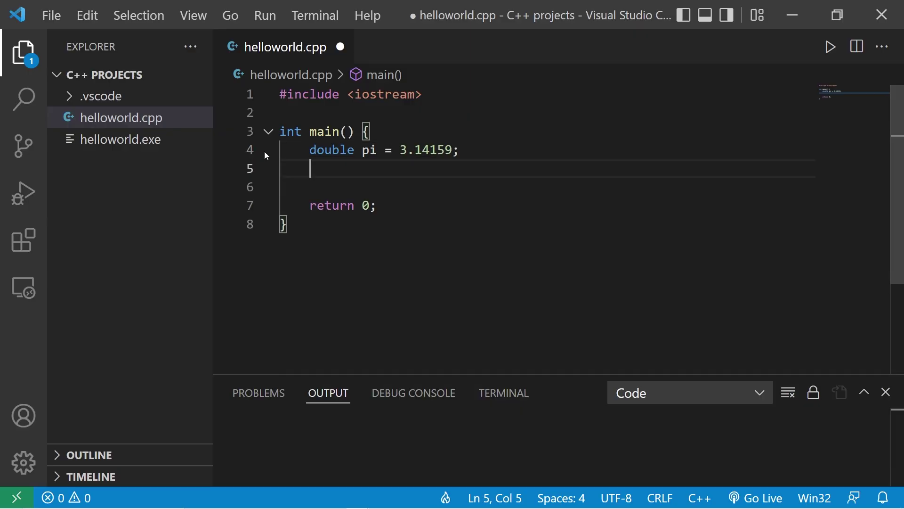
{"action": "type", "text": "double"}
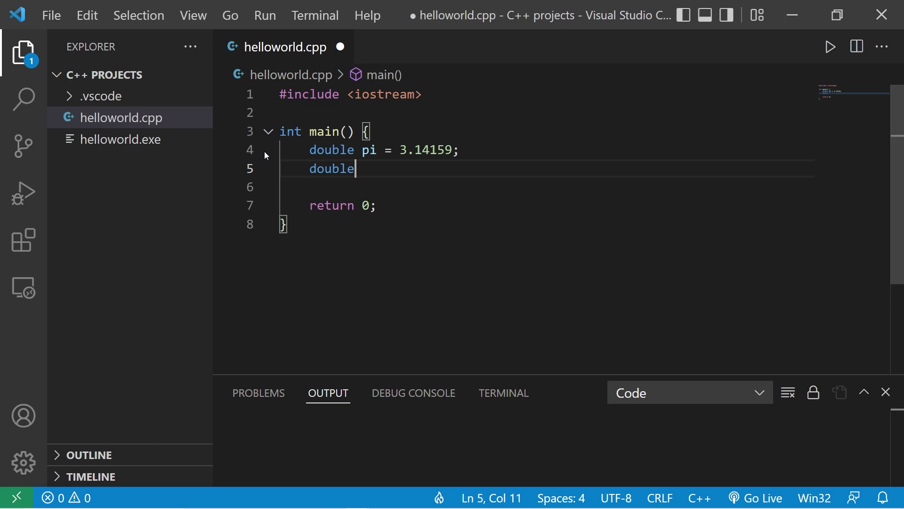
{"action": "type", "text": " radius = "}
{"action": "type", "text": "10;"}
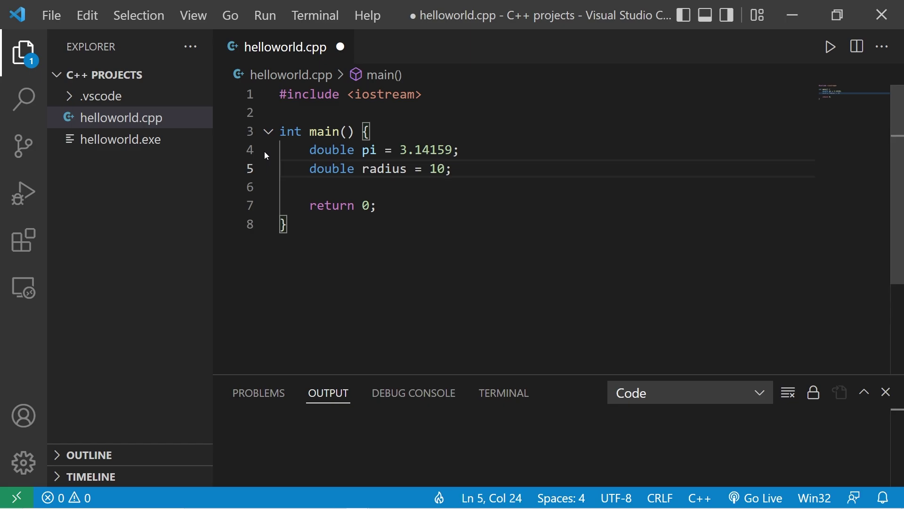
{"action": "key", "text": "Return"}
{"action": "type", "text": "double "}
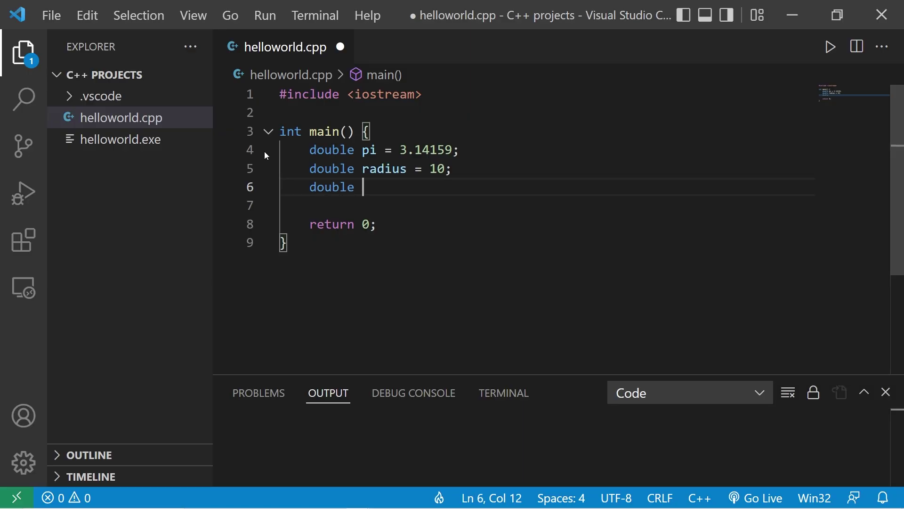
{"action": "type", "text": "circumfer"}
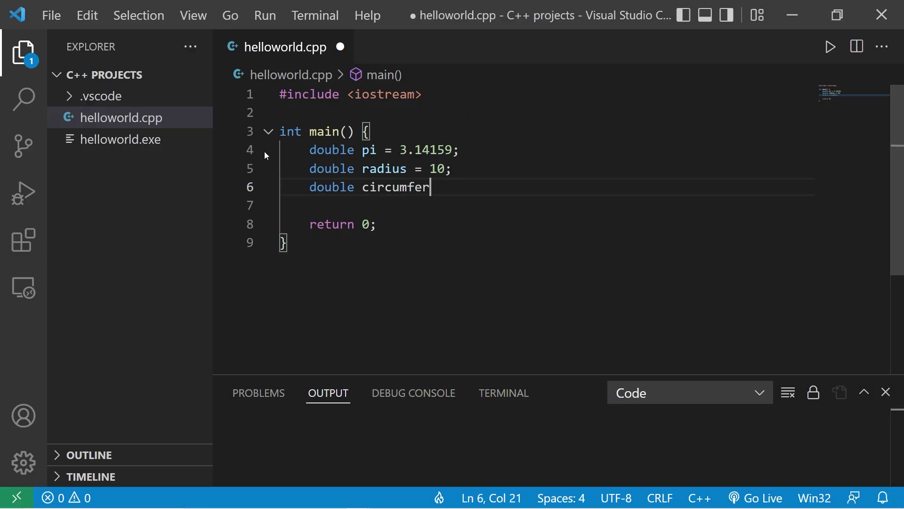
{"action": "type", "text": "ence "}
{"action": "type", "text": "="}
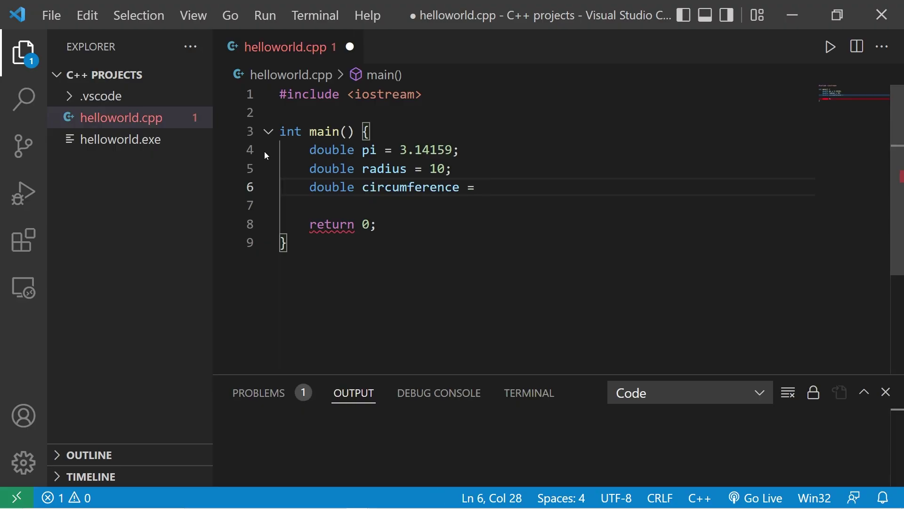
{"action": "type", "text": " 2"}
{"action": "type", "text": " * pi "}
{"action": "type", "text": "* ra"}
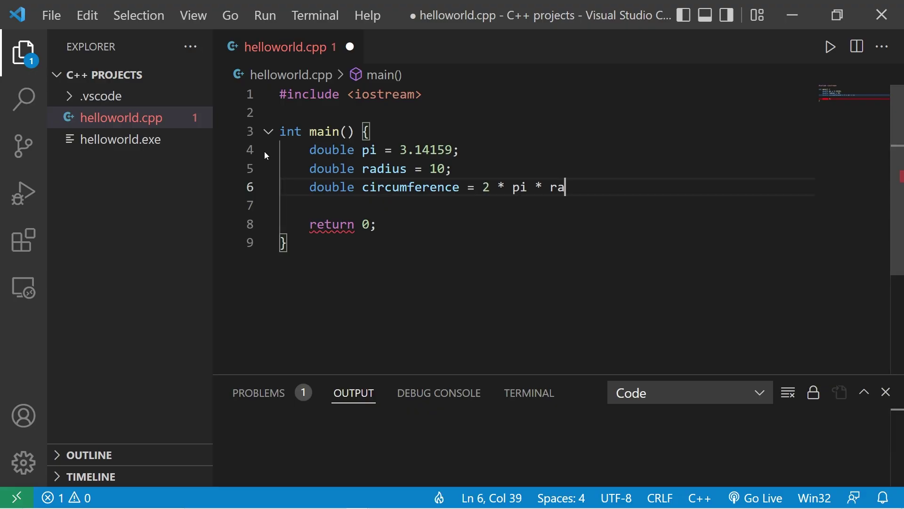
{"action": "type", "text": "dius;"}
Step: Add a std::cout line on line 8 printing circumference followed by "cm"
{"action": "key", "text": "Return"}
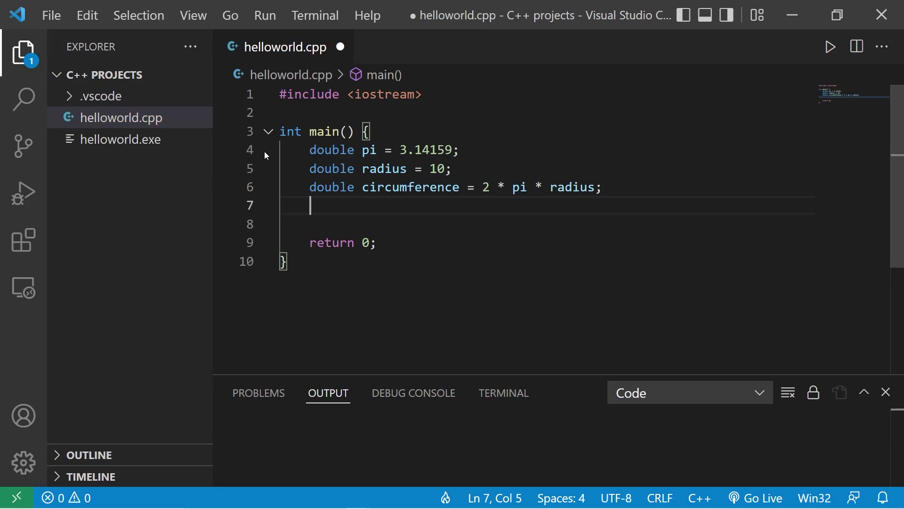
{"action": "key", "text": "Return"}
{"action": "type", "text": "st"}
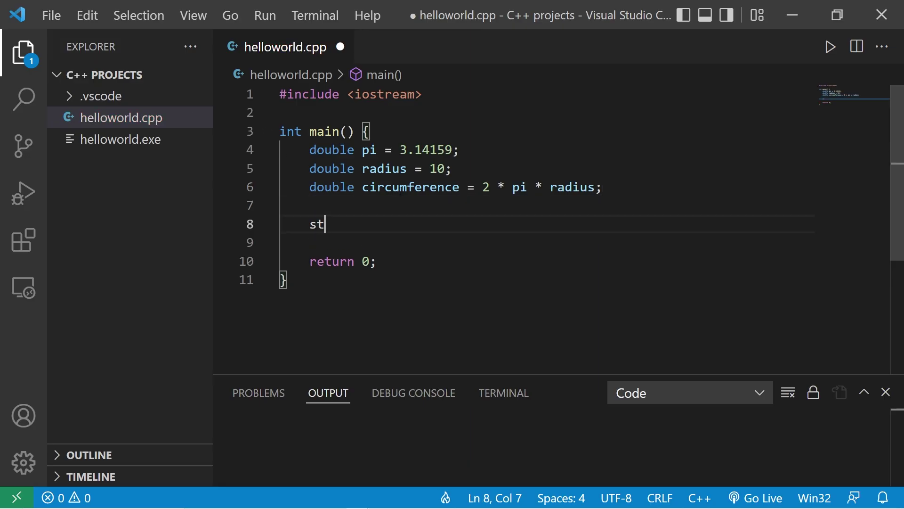
{"action": "type", "text": "d::cout "}
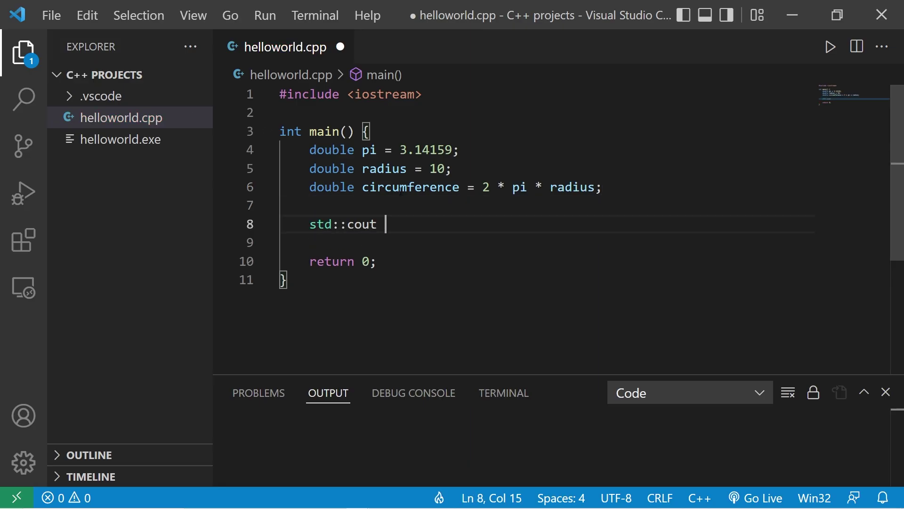
{"action": "type", "text": "<<"}
{"action": "double_click", "coordinate": [401, 191]}
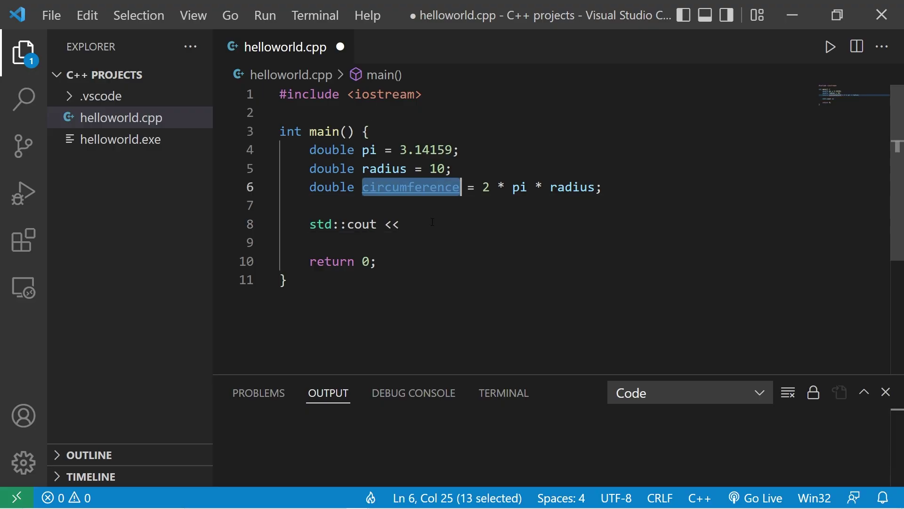
{"action": "key", "text": "ctrl+c"}
{"action": "left_click", "coordinate": [533, 216]}
{"action": "key", "text": "ctrl+v"}
{"action": "type", "text": "<"}
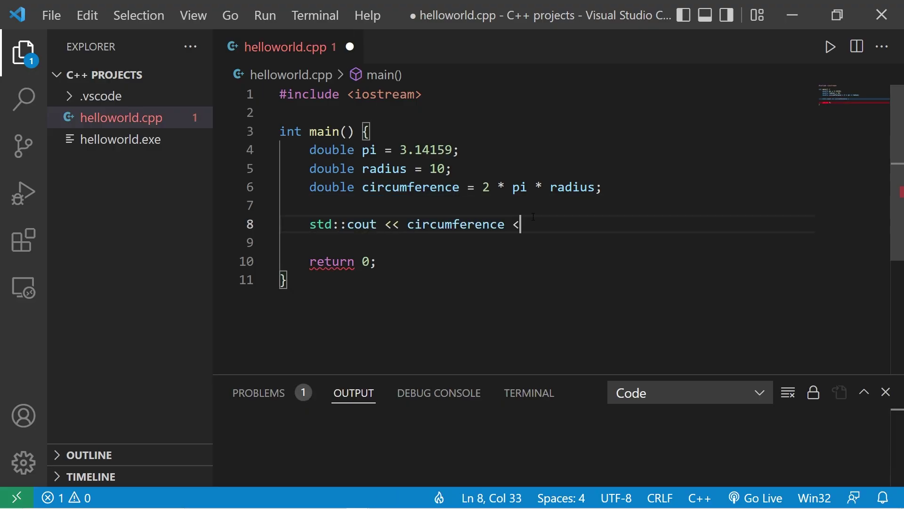
{"action": "type", "text": "< \""}
{"action": "type", "text": "cm\""}
{"action": "type", "text": ";"}
Step: Run helloworld.cpp and confirm the Output panel shows 62.8318cm
{"action": "left_click", "coordinate": [379, 261]}
{"action": "left_click", "coordinate": [830, 46]}
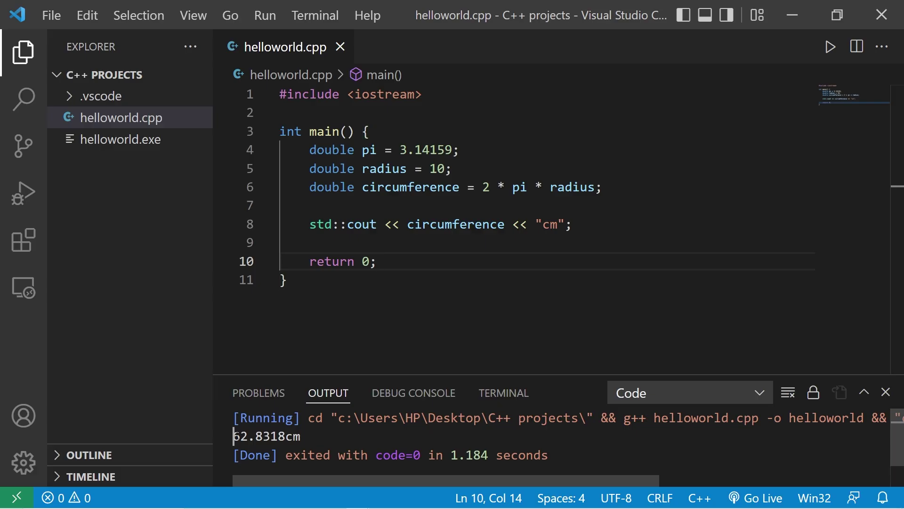
{"action": "left_click_drag", "start_coordinate": [234, 436], "coordinate": [297, 437]}
{"action": "left_click", "coordinate": [473, 151]}
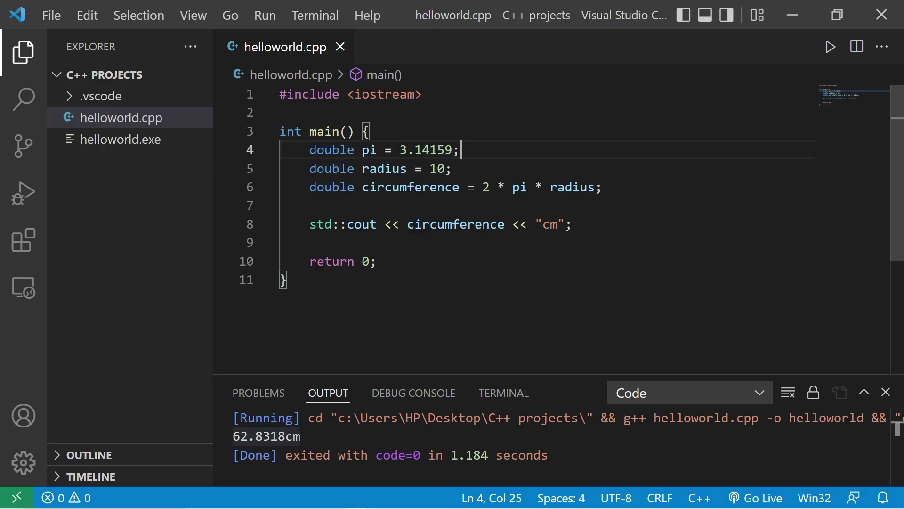
Step: Add pi = 420.69; below the pi declaration, save, and run to get 8413.8cm
{"action": "key", "text": "Return"}
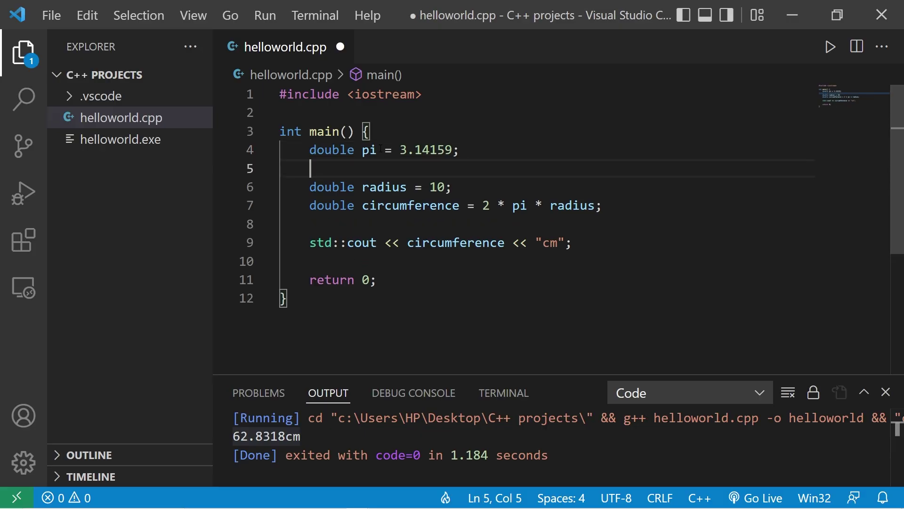
{"action": "double_click", "coordinate": [371, 150]}
{"action": "key", "text": "Down"}
{"action": "type", "text": "pi "}
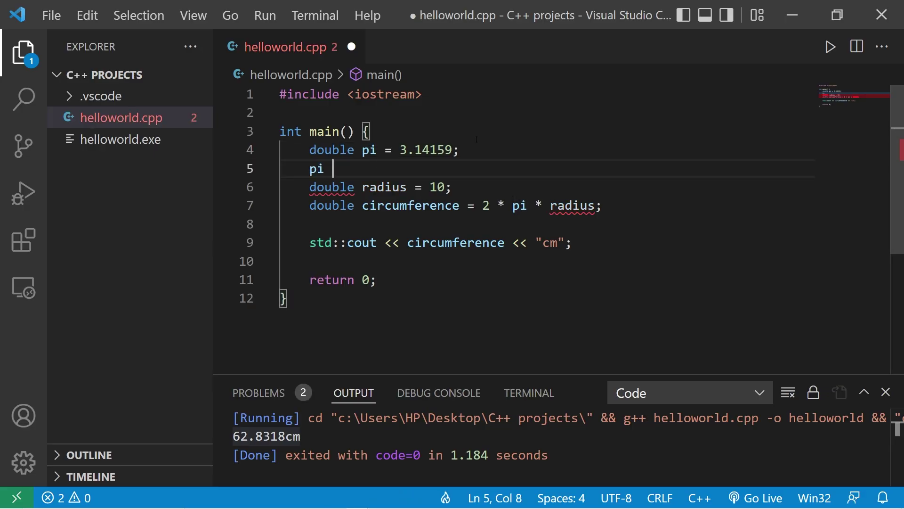
{"action": "type", "text": "= 420"}
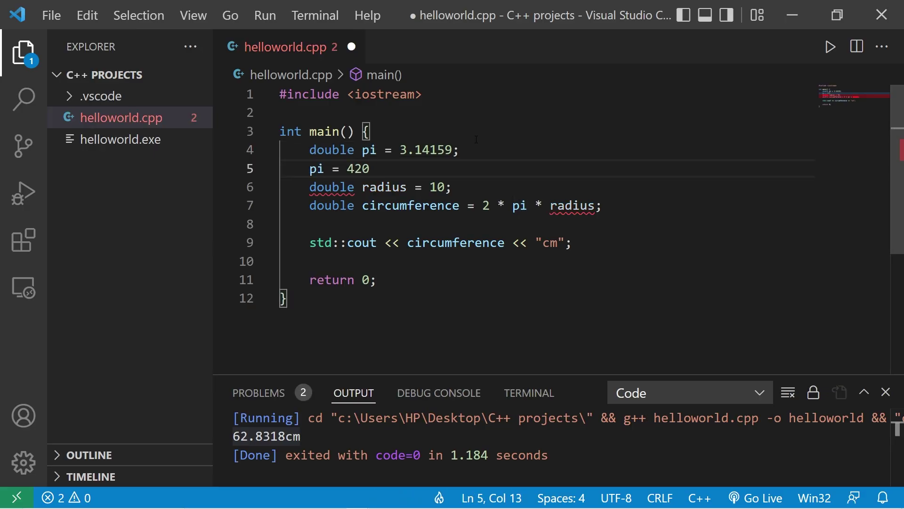
{"action": "type", "text": ".69;"}
{"action": "key", "text": "ctrl+s"}
{"action": "left_click", "coordinate": [831, 47]}
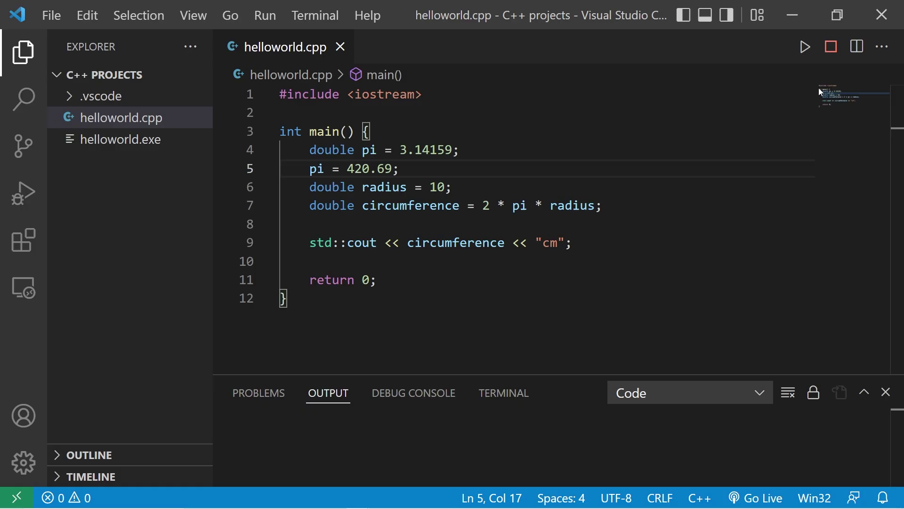
{"action": "left_click_drag", "start_coordinate": [233, 436], "coordinate": [293, 436]}
{"action": "left_click_drag", "start_coordinate": [302, 168], "coordinate": [420, 168]}
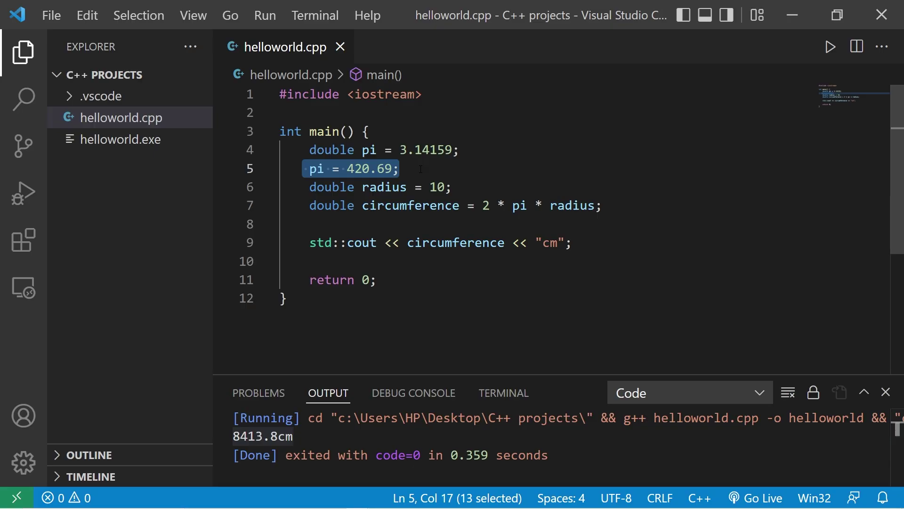
Step: Delete the pi reassignment line and add const to the pi declaration
{"action": "key", "text": "BackSpace"}
{"action": "key", "text": "BackSpace"}
{"action": "key", "text": "BackSpace"}
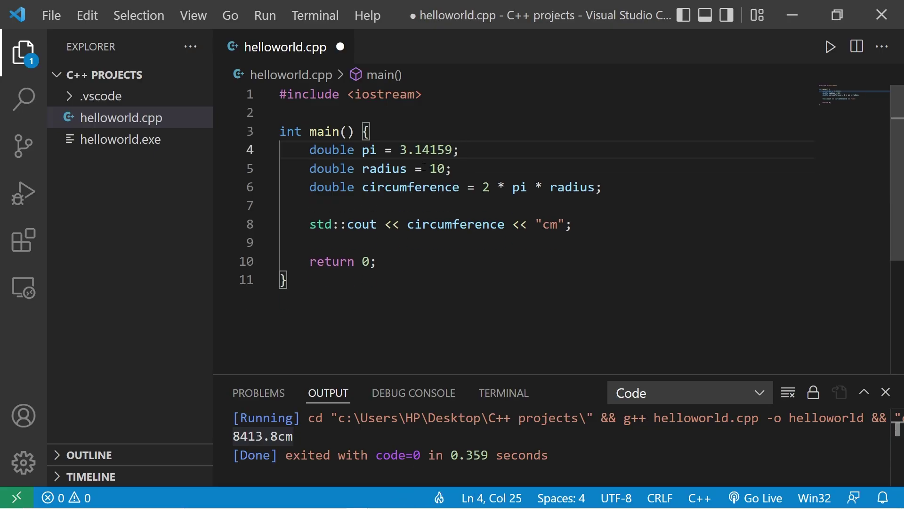
{"action": "left_click", "coordinate": [304, 151]}
{"action": "type", "text": "con"}
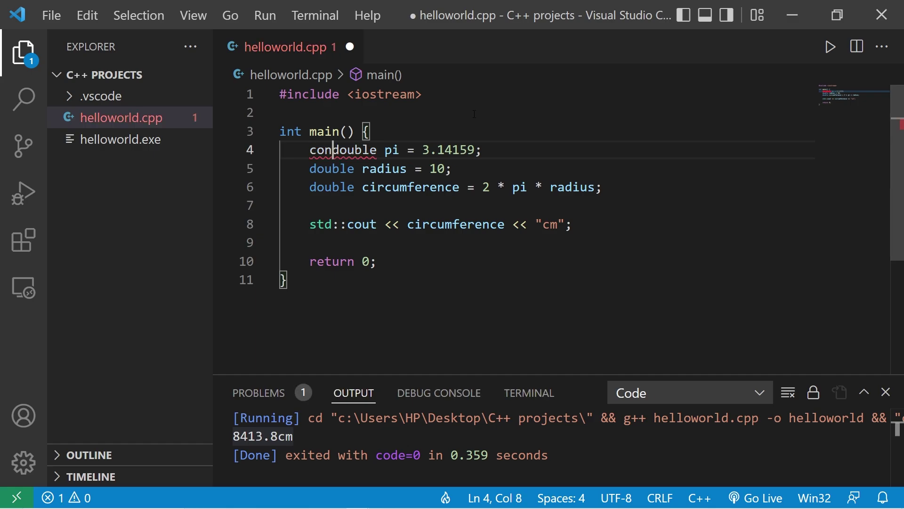
{"action": "type", "text": "st"}
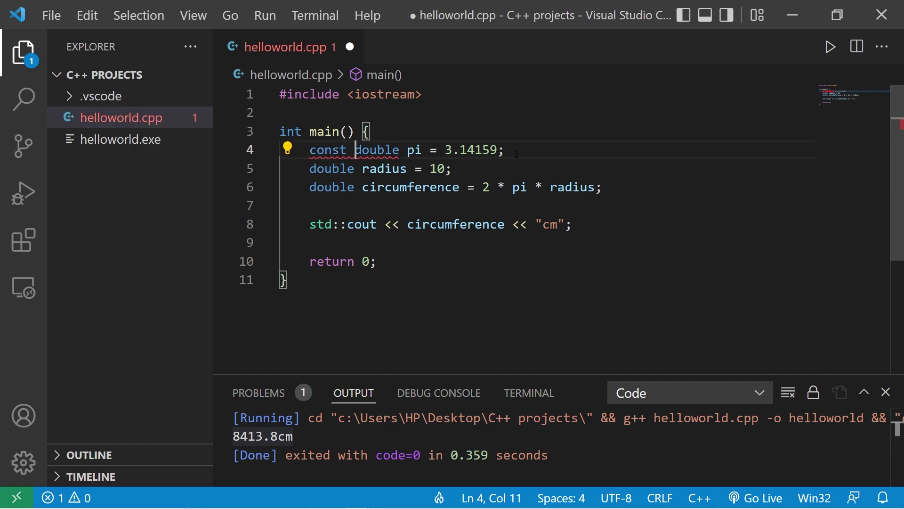
{"action": "left_click", "coordinate": [542, 153]}
Step: Rename pi to PI in its declaration and in the circumference formula
{"action": "double_click", "coordinate": [415, 150]}
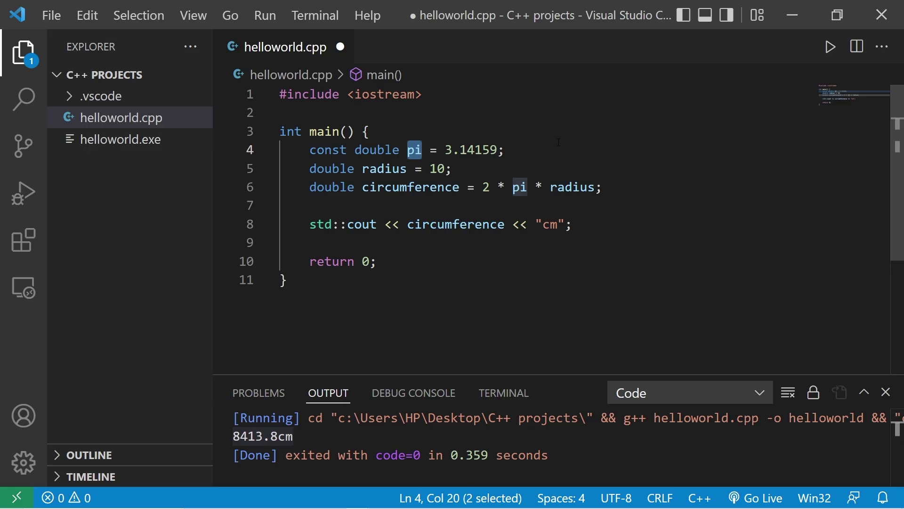
{"action": "type", "text": "PI"}
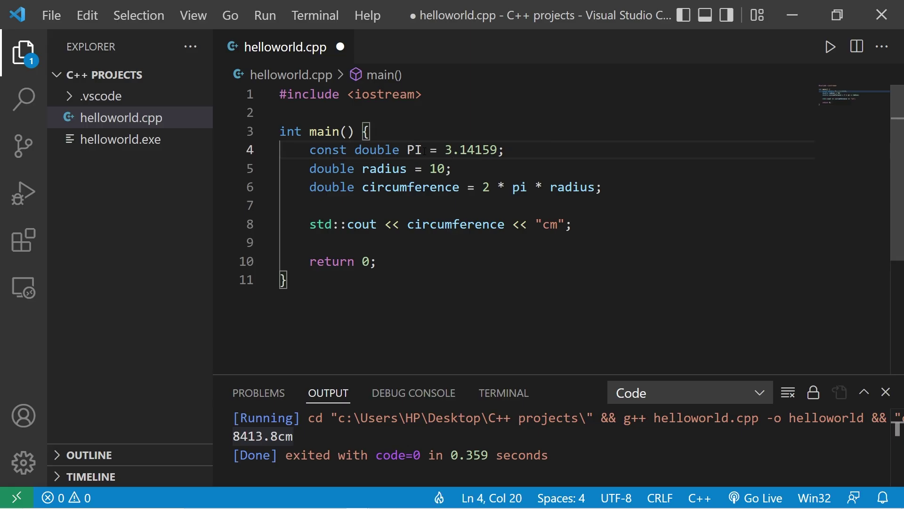
{"action": "key", "text": "shift+Left"}
{"action": "key", "text": "shift+Left"}
{"action": "left_click", "coordinate": [553, 150]}
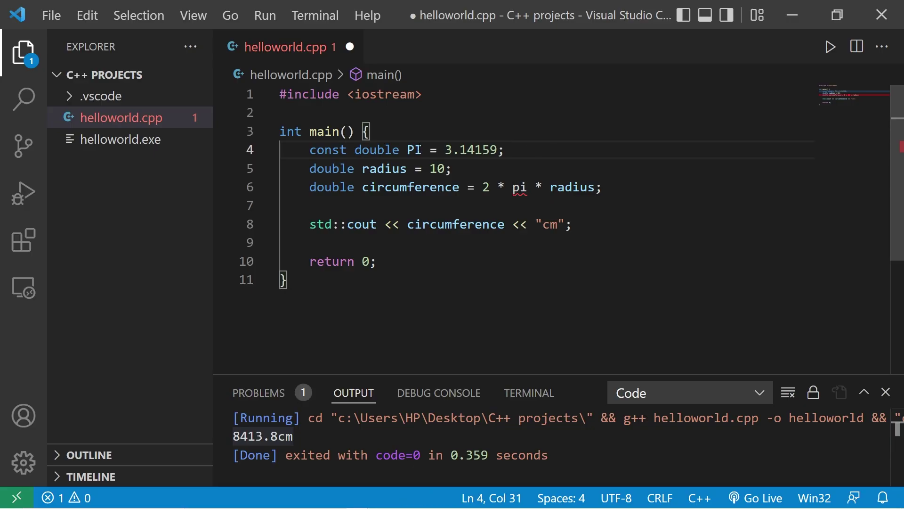
{"action": "double_click", "coordinate": [415, 150]}
{"action": "double_click", "coordinate": [519, 187]}
{"action": "key", "text": "ctrl+v"}
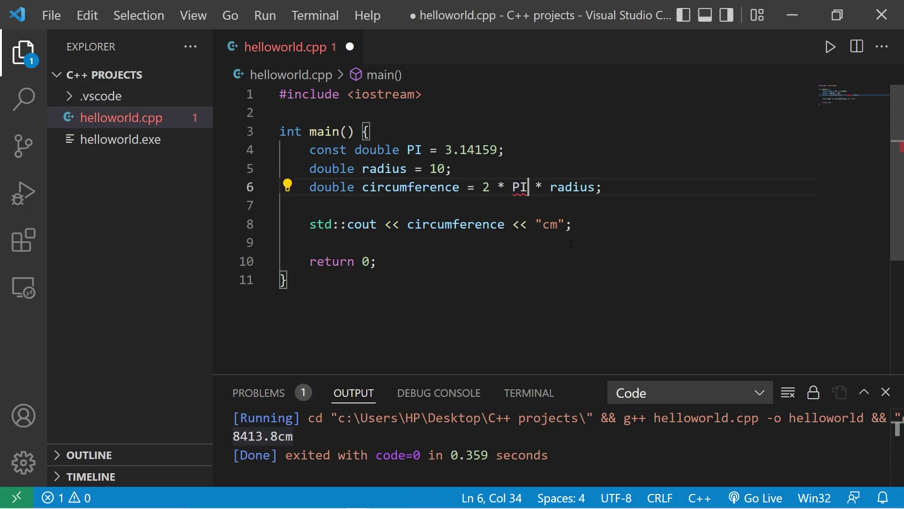
{"action": "key", "text": "End"}
Step: Add PI = 420.69; below the PI declaration, save, and run
{"action": "left_click", "coordinate": [524, 151]}
{"action": "key", "text": "Return"}
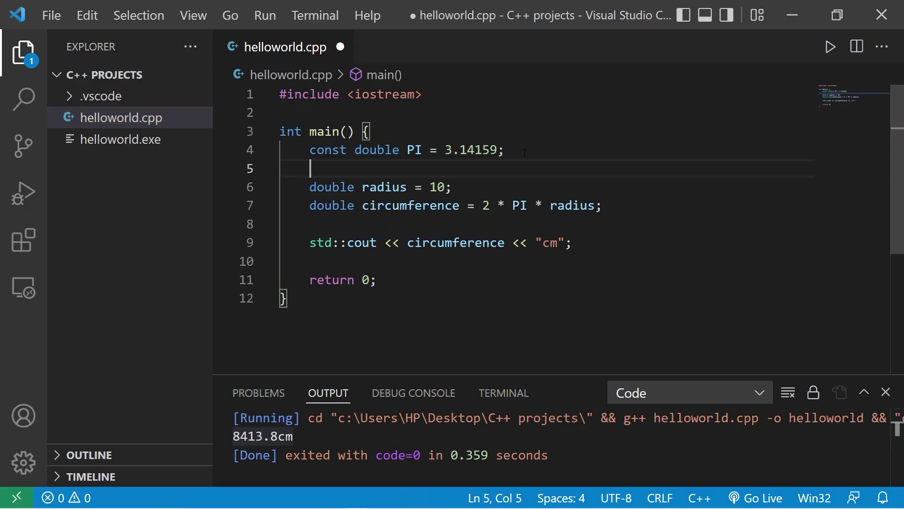
{"action": "type", "text": "PI = 4"}
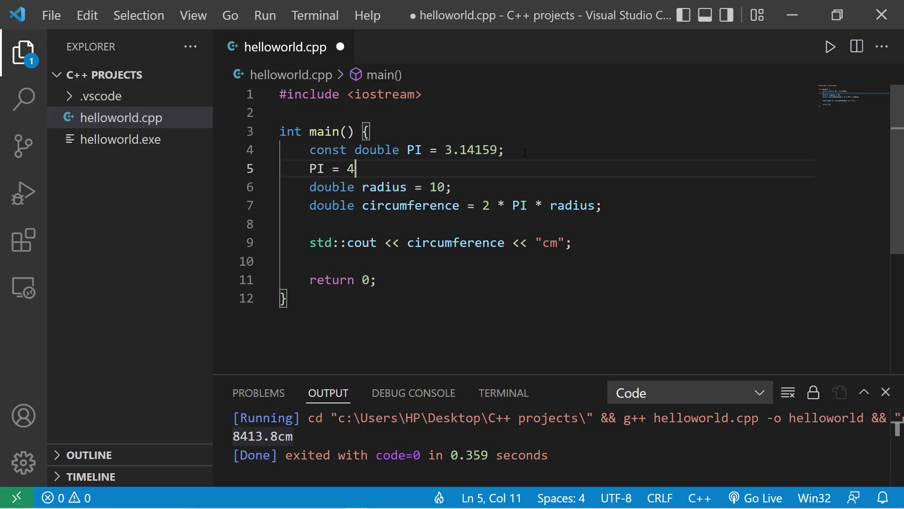
{"action": "type", "text": "20.69;"}
{"action": "key", "text": "ctrl+s"}
{"action": "key", "text": "ctrl+alt+n"}
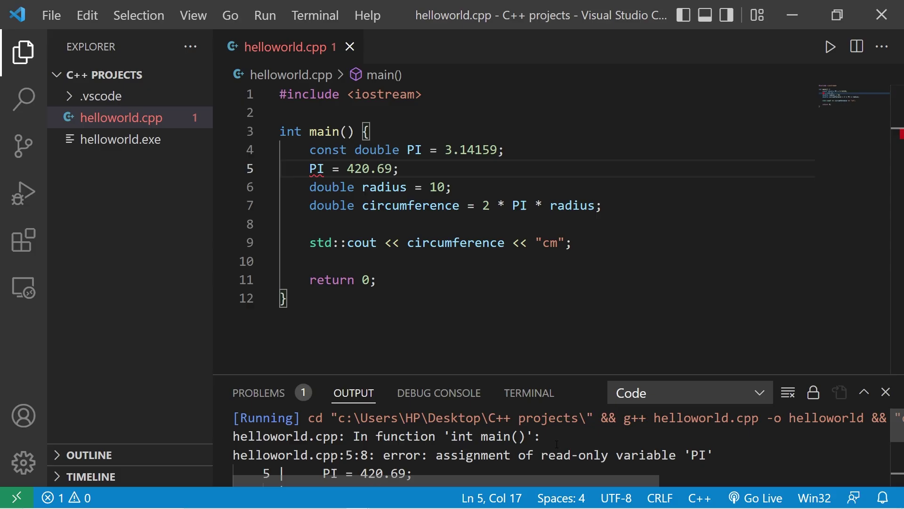
Step: Inspect the read-only variable 'PI' error and select the reassignment line
{"action": "left_click_drag", "start_coordinate": [684, 454], "coordinate": [716, 454]}
{"action": "left_click", "coordinate": [715, 455]}
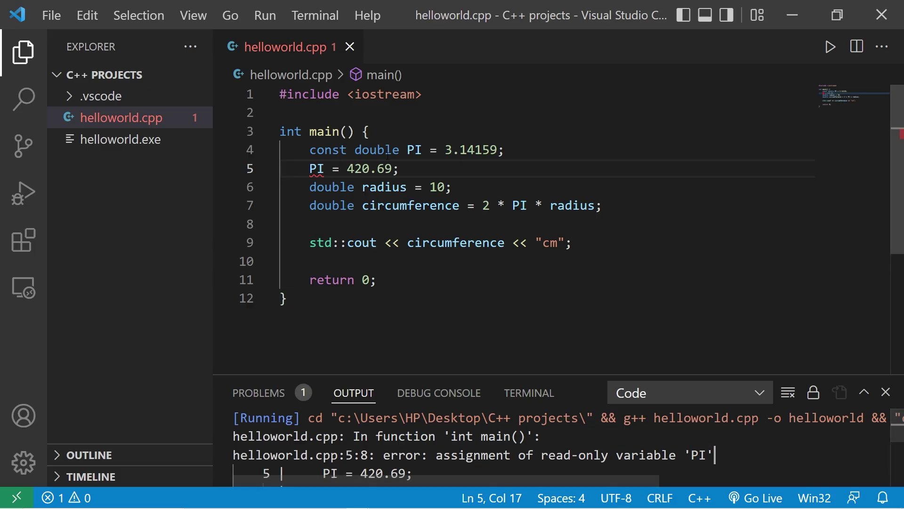
{"action": "left_click_drag", "start_coordinate": [417, 167], "coordinate": [272, 164]}
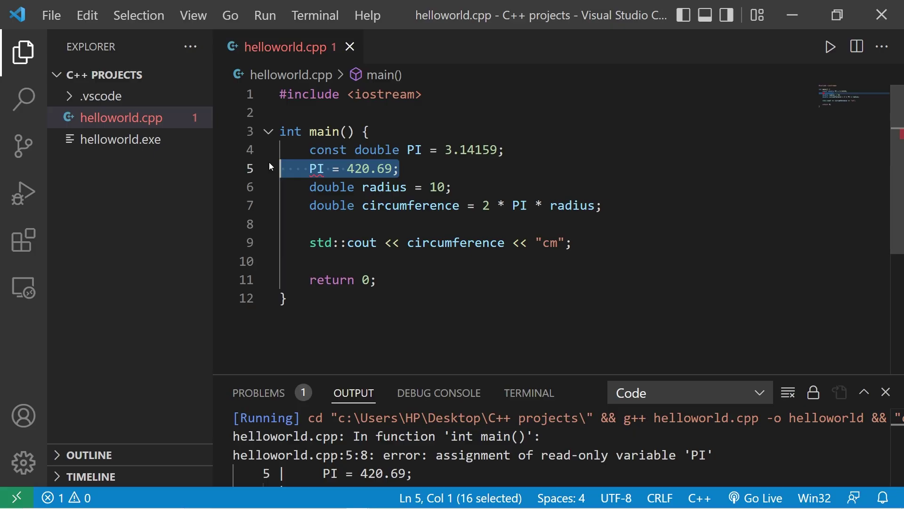
Step: Delete the PI reassignment and declare const int LIGHT_SPEED = 299792458 below PI
{"action": "key", "text": "BackSpace"}
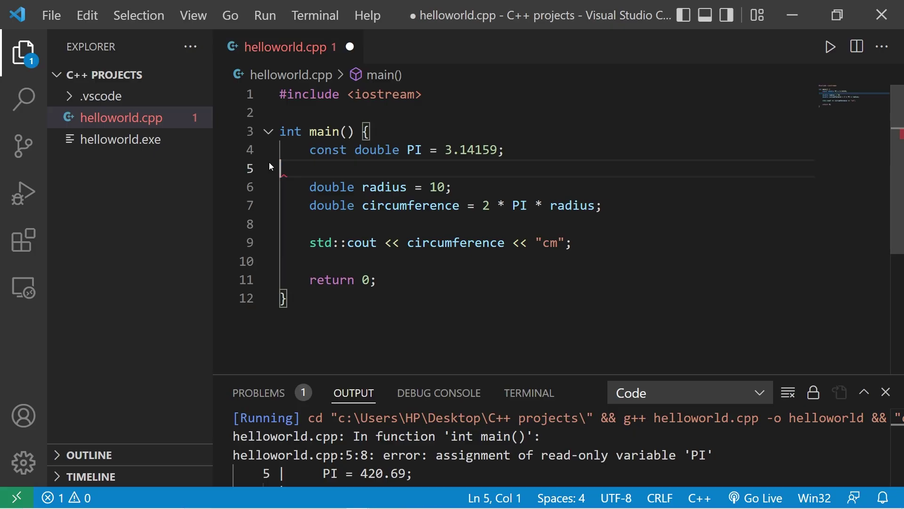
{"action": "key", "text": "BackSpace"}
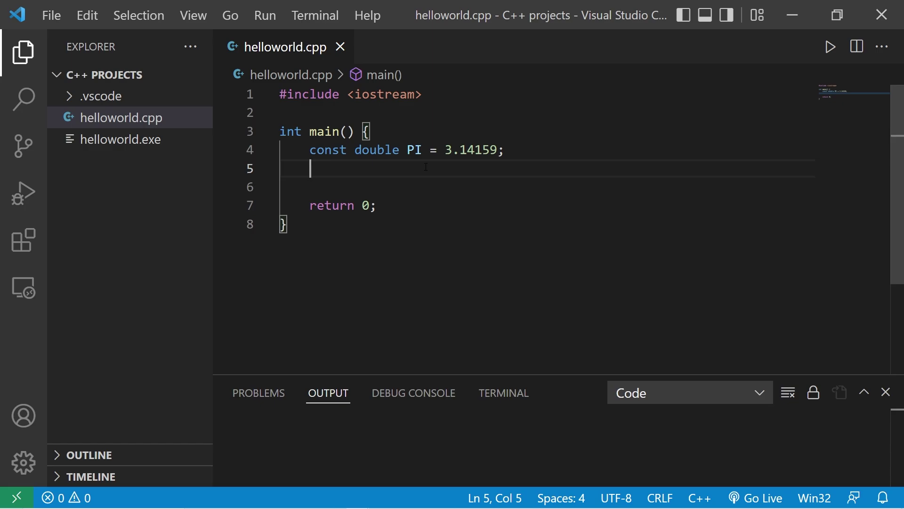
{"action": "type", "text": "co"}
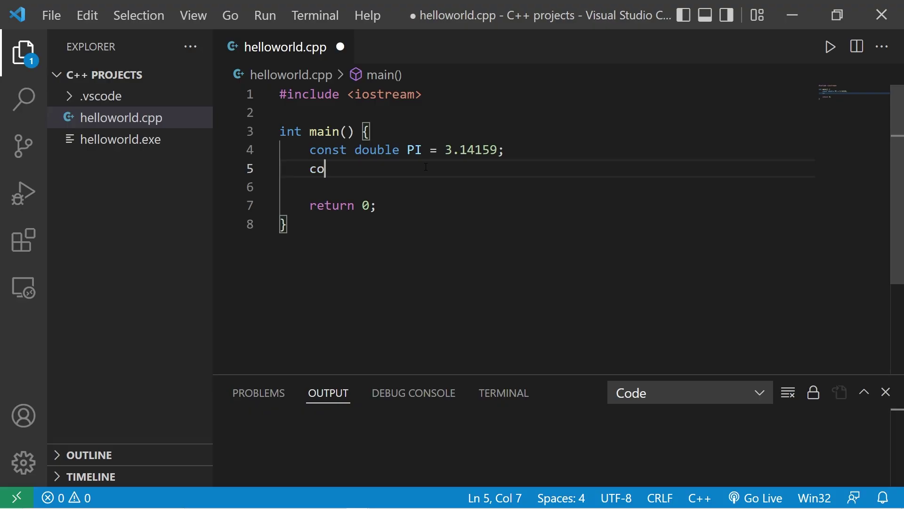
{"action": "type", "text": "nst int "}
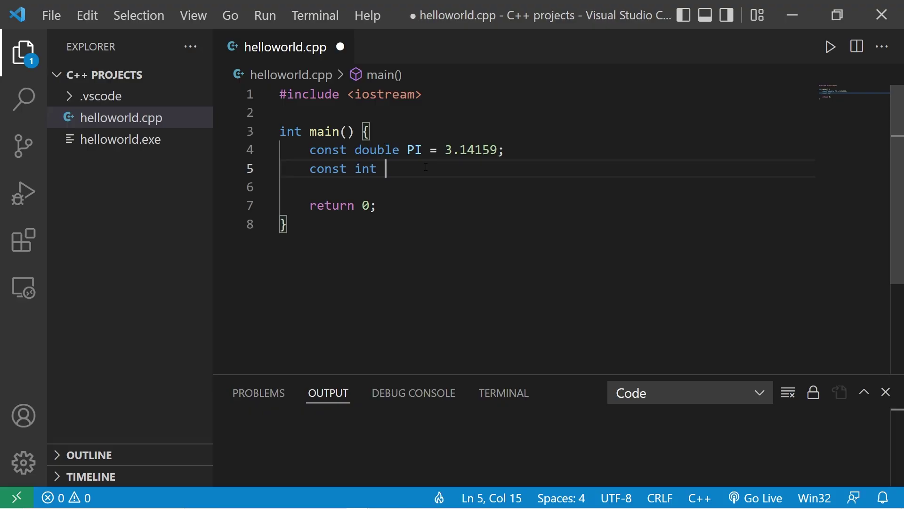
{"action": "type", "text": "LIGHT"}
{"action": "type", "text": "_SPEED"}
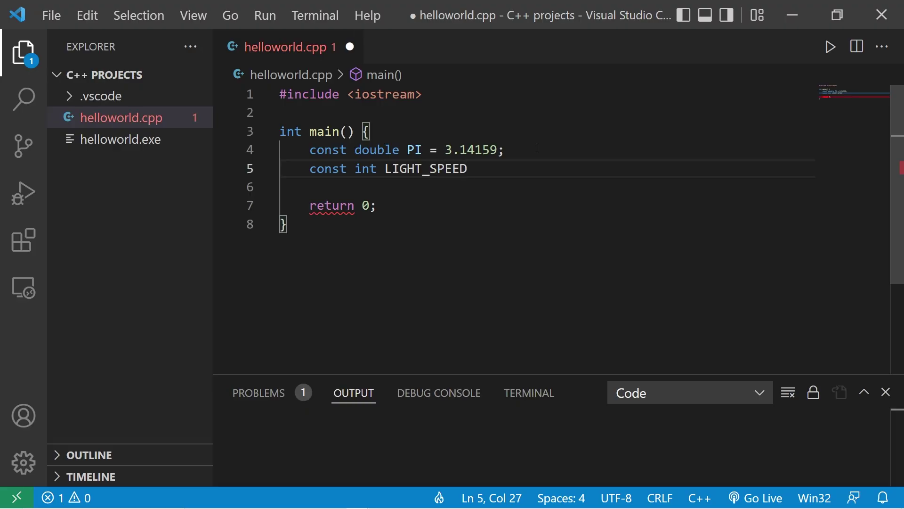
{"action": "type", "text": " = "}
{"action": "type", "text": "2997"}
{"action": "type", "text": "924"}
{"action": "type", "text": "58;"}
{"action": "key", "text": "Return"}
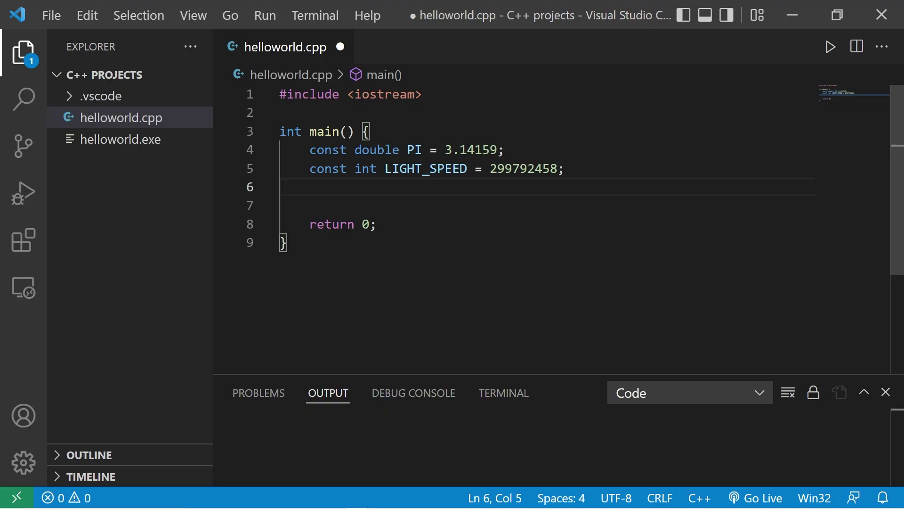
{"action": "type", "text": "co"}
{"action": "type", "text": "nst int "}
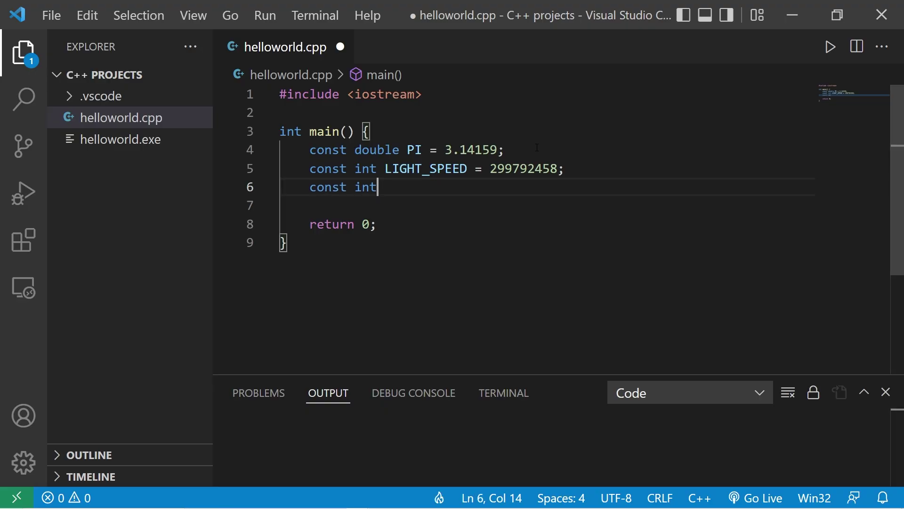
{"action": "type", "text": "WIDTH "}
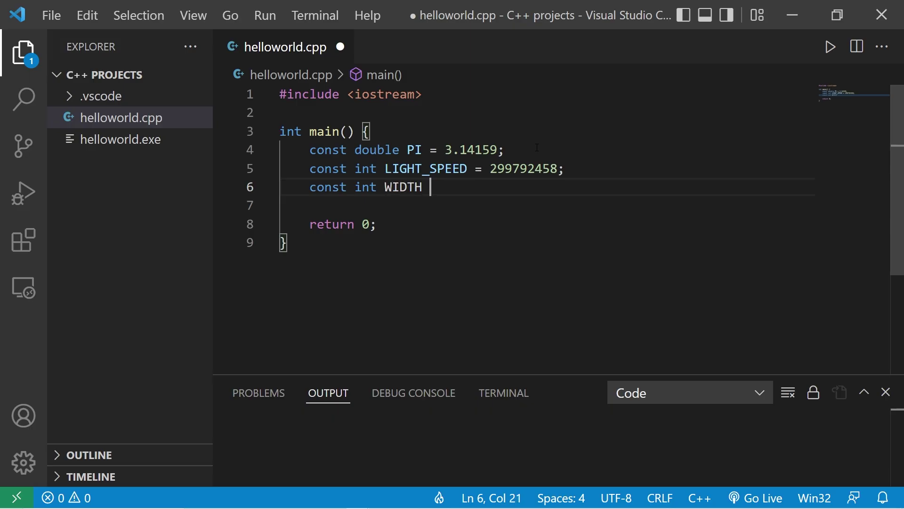
{"action": "type", "text": "= 1920"}
{"action": "type", "text": ";"}
Step: Declare const int WIDTH = 1920 and const int HEIGHT = 1080, then save
{"action": "key", "text": "Return"}
{"action": "type", "text": "const "}
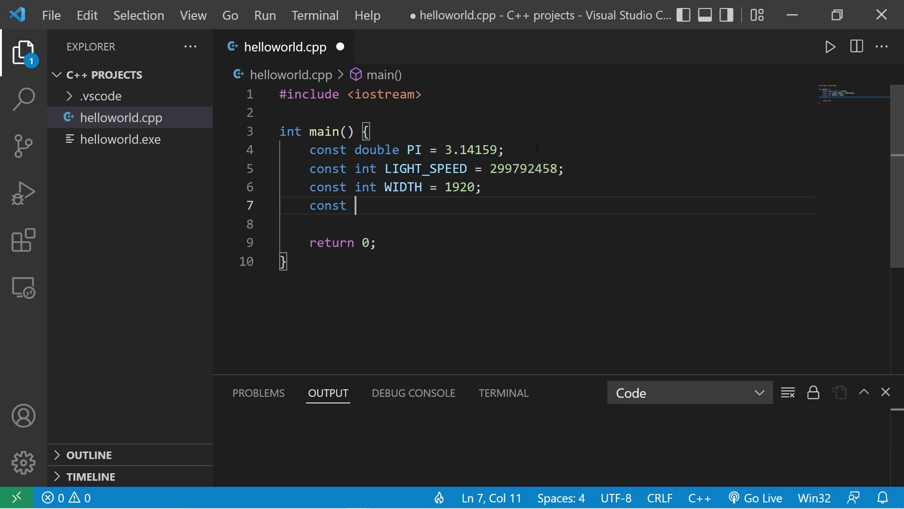
{"action": "type", "text": "int HEIGH"}
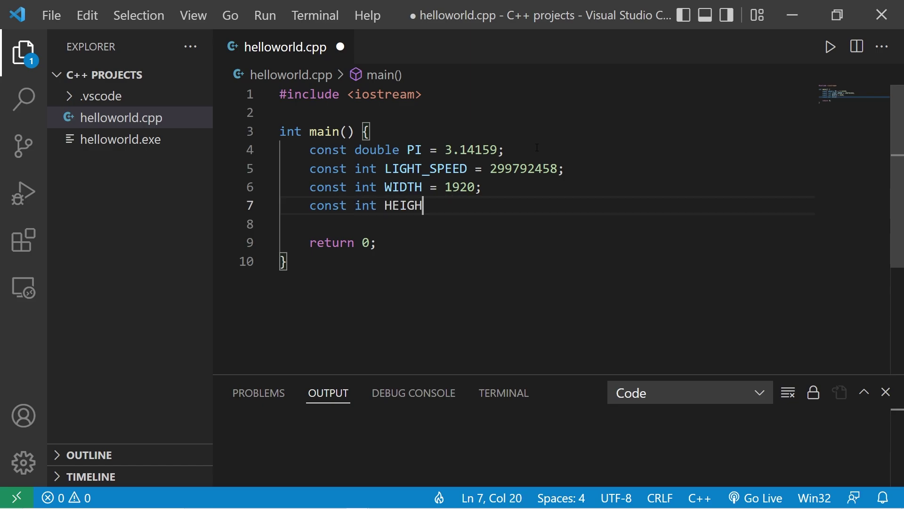
{"action": "type", "text": "T = 108"}
{"action": "type", "text": "0;"}
{"action": "key", "text": "ctrl+s"}
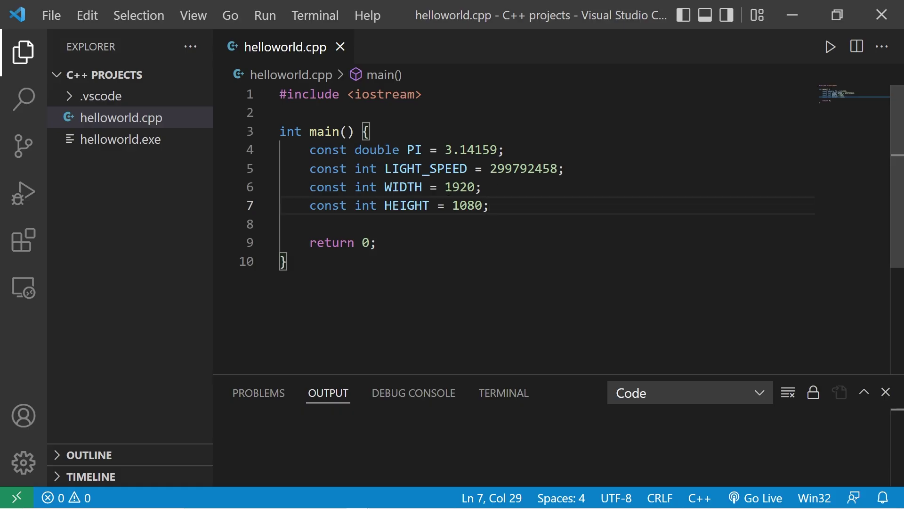
{"action": "double_click", "coordinate": [422, 168]}
{"action": "left_click", "coordinate": [408, 149]}
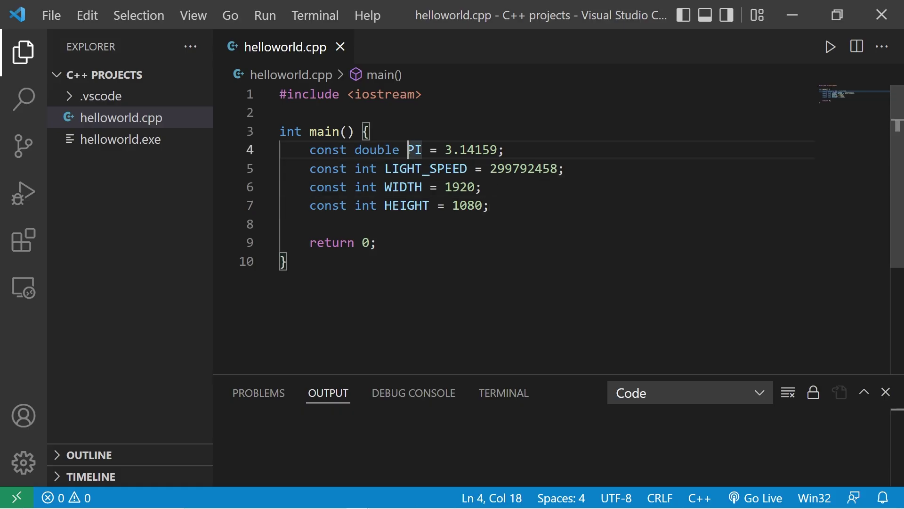
{"action": "left_click", "coordinate": [517, 207]}
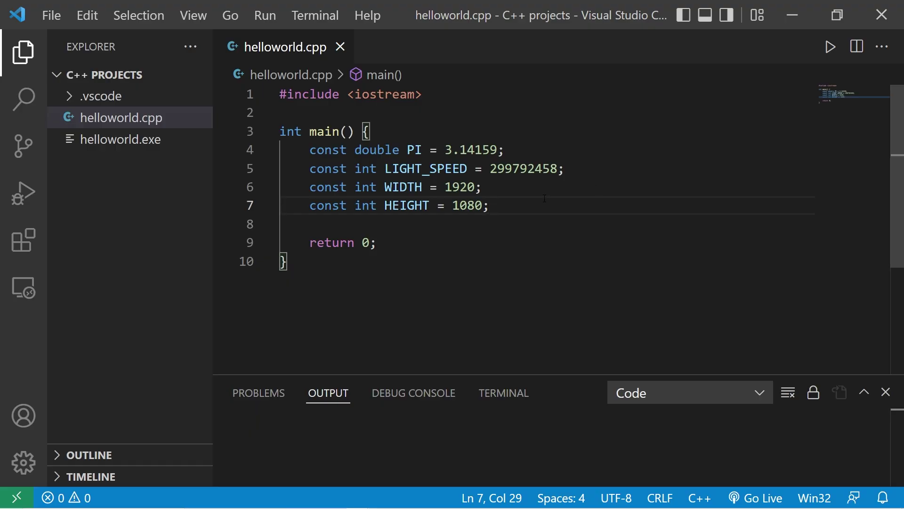
{"action": "double_click", "coordinate": [328, 149]}
{"action": "left_click", "coordinate": [377, 149]}
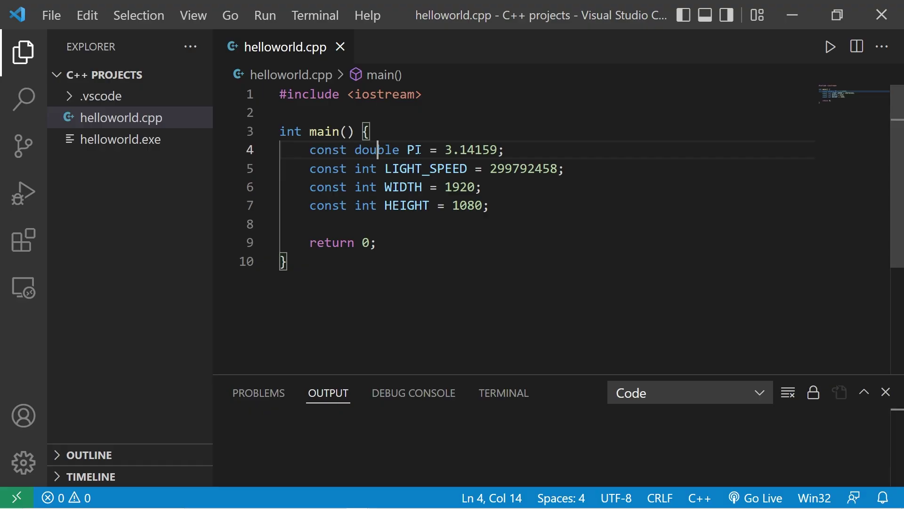
{"action": "key", "text": "ctrl+Left"}
{"action": "key", "text": "ctrl+Left"}
{"action": "key", "text": "ctrl+shift+Right"}
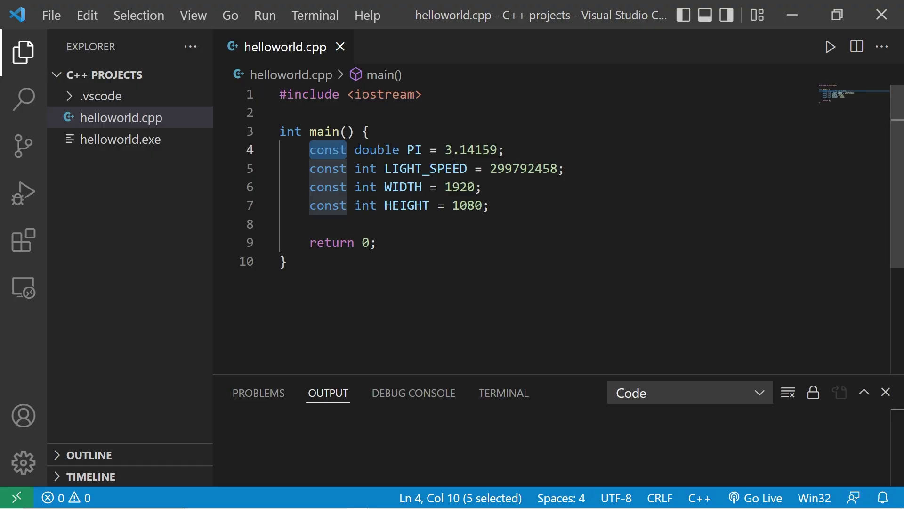
{"action": "left_click", "coordinate": [534, 206]}
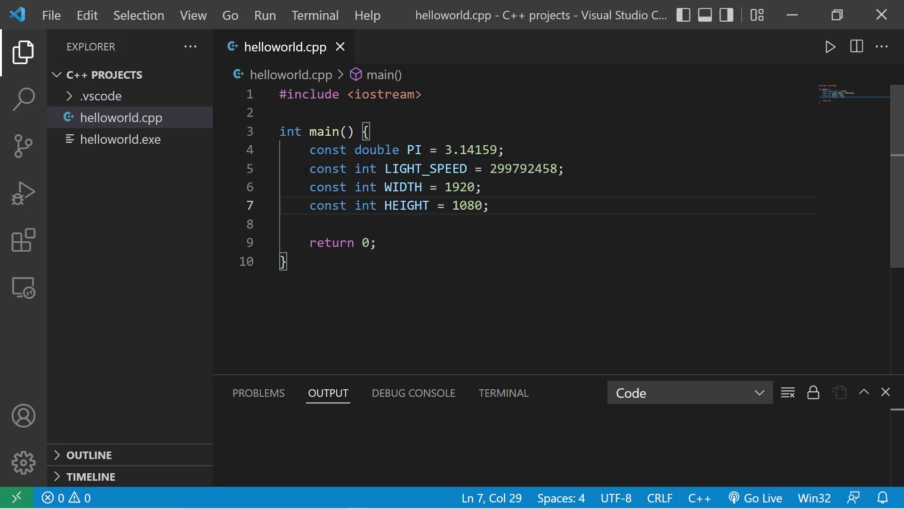
{"action": "left_click_drag", "start_coordinate": [308, 170], "coordinate": [572, 182]}
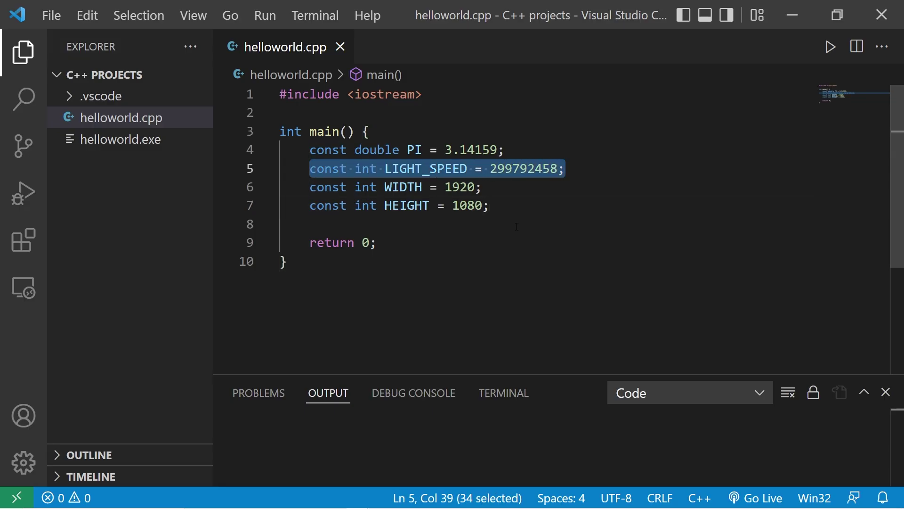
{"action": "left_click", "coordinate": [605, 251]}
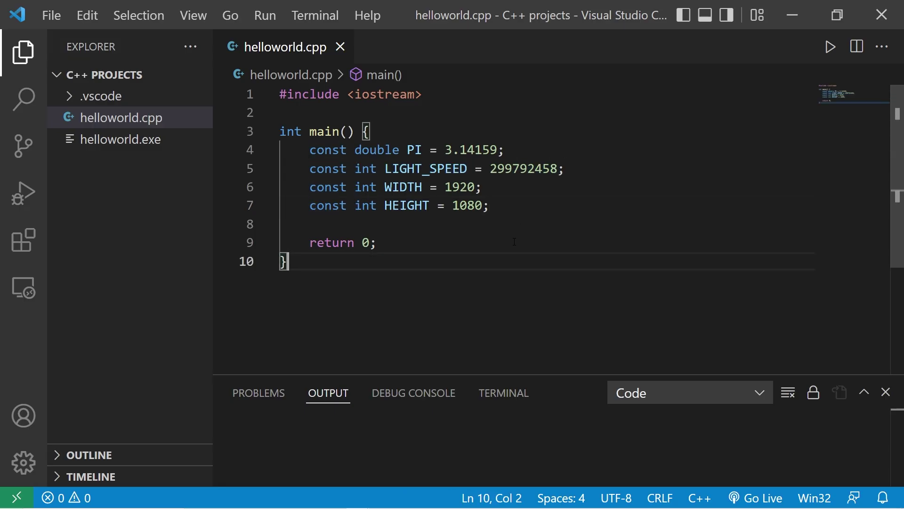